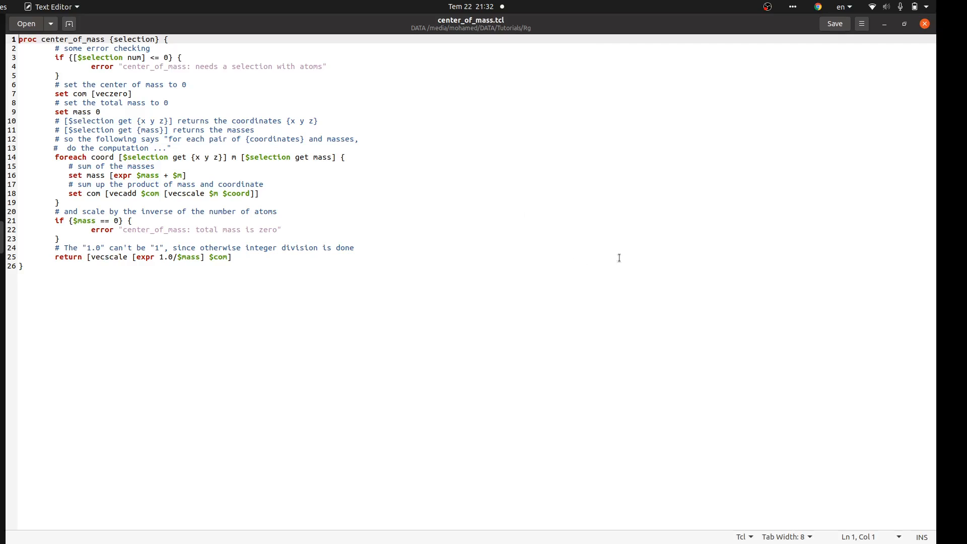
Close center_of_mass.tcl and examine the gyration formula comment on line 6 of gyr_radius.tcl, closing that script too.
left_click(925, 26)
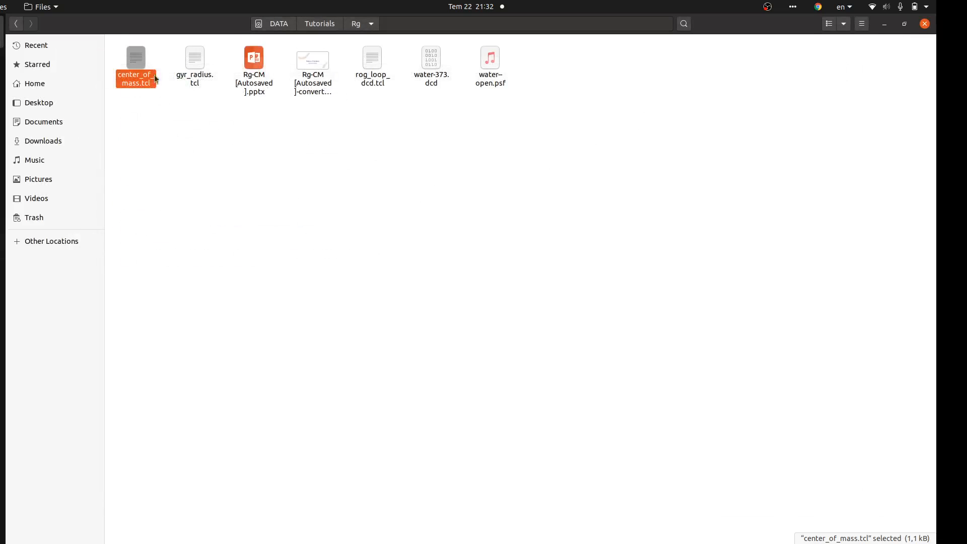
double_click(187, 78)
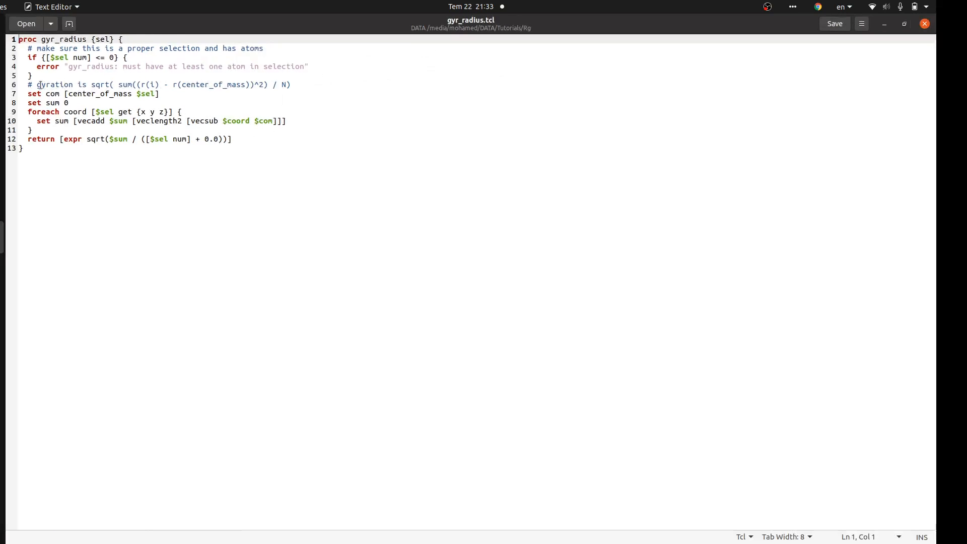
left_click_drag(39, 86, 292, 84)
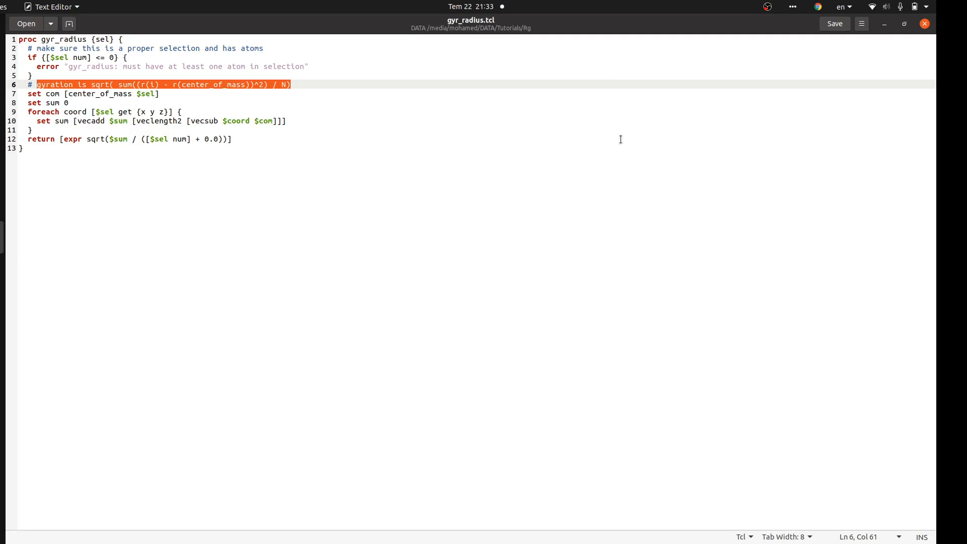
left_click(926, 24)
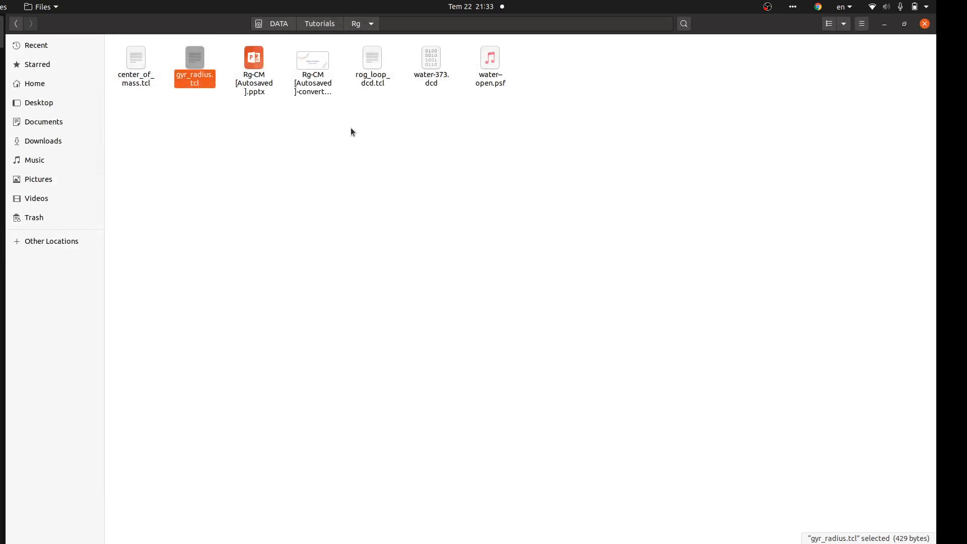
Open rog_loop_dcd.tcl to examine the rg.dat output file name on line 7, and close the script.
double_click(371, 80)
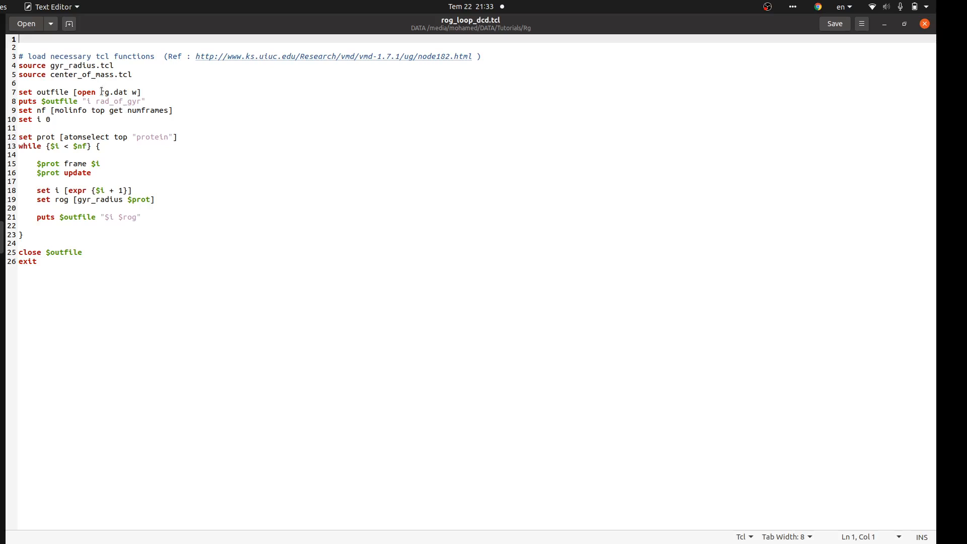
left_click_drag(101, 92, 118, 92)
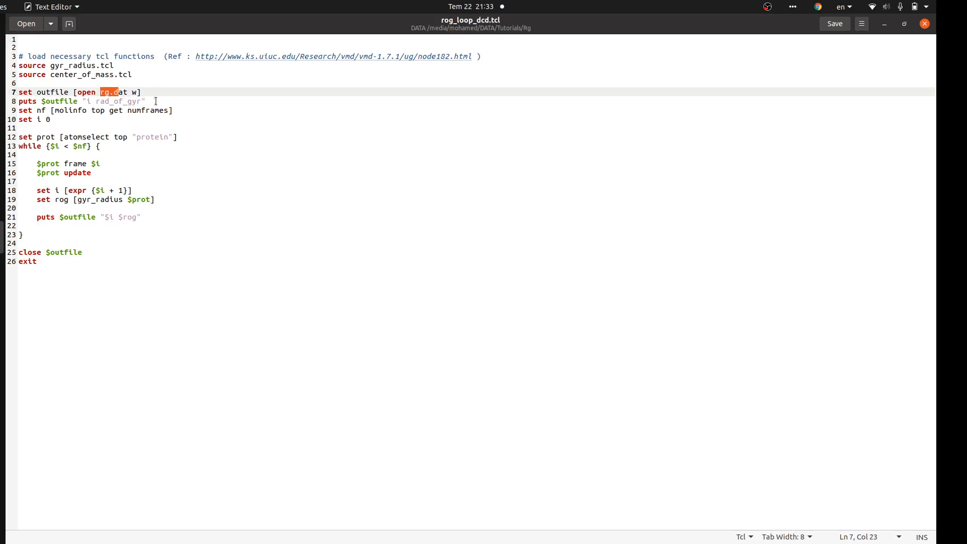
left_click(101, 93)
left_click_drag(104, 92, 114, 92)
left_click(925, 23)
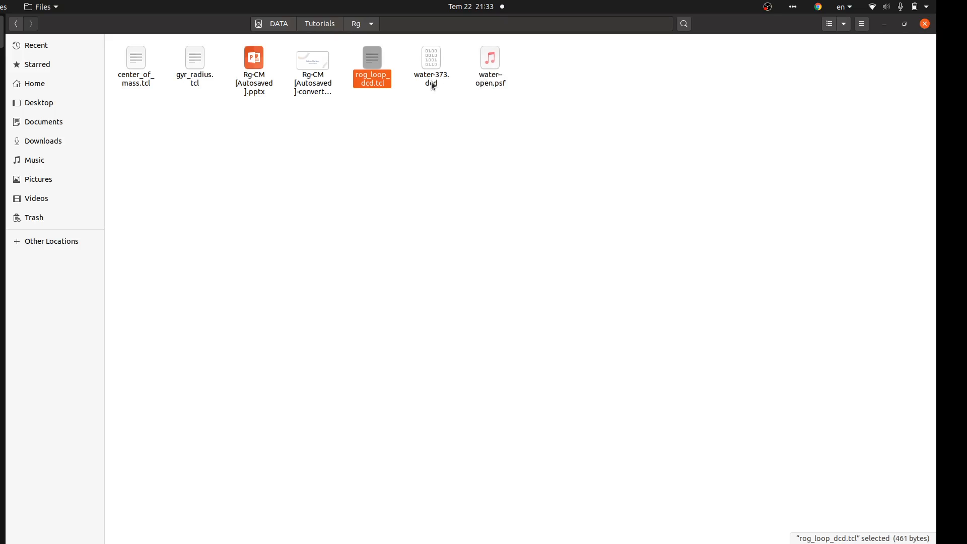
Open a terminal in the Rg folder and launch VMD with the vmd command.
right_click(351, 203)
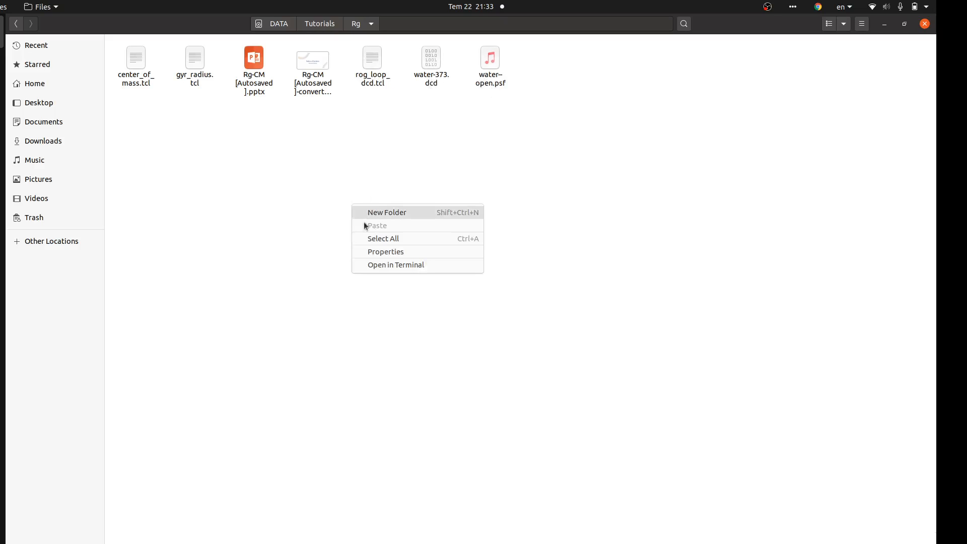
left_click(384, 261)
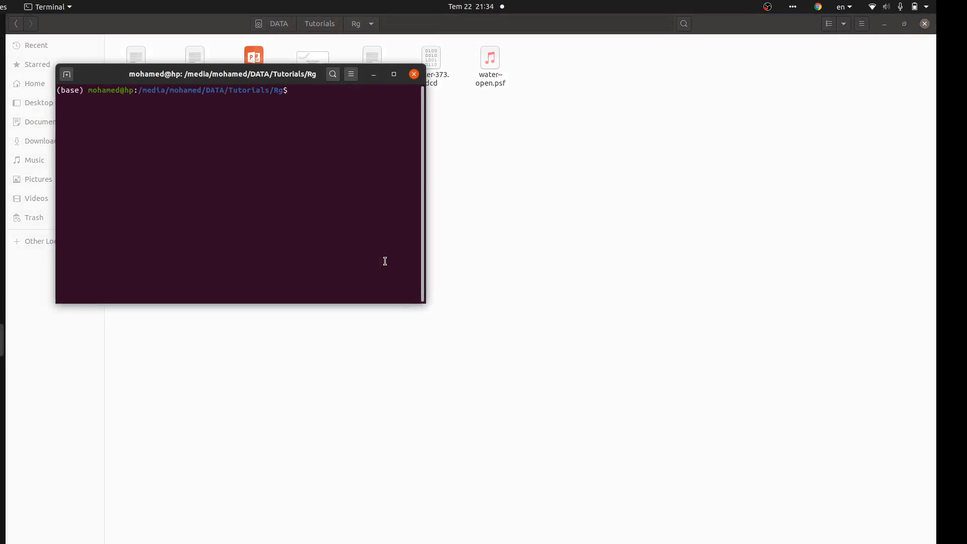
type("vmd")
key("Return")
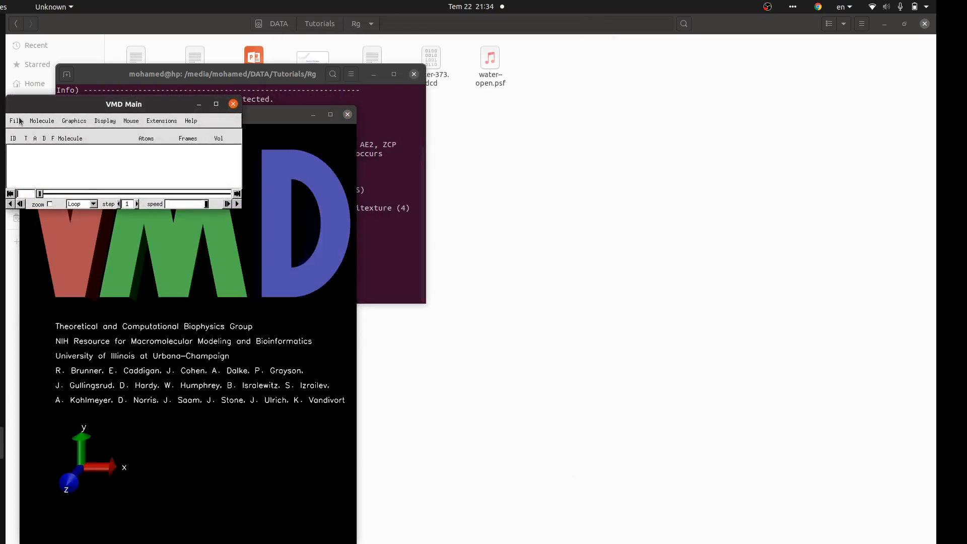
Load the structure file water--open.psf as a new molecule in VMD.
left_click(19, 121)
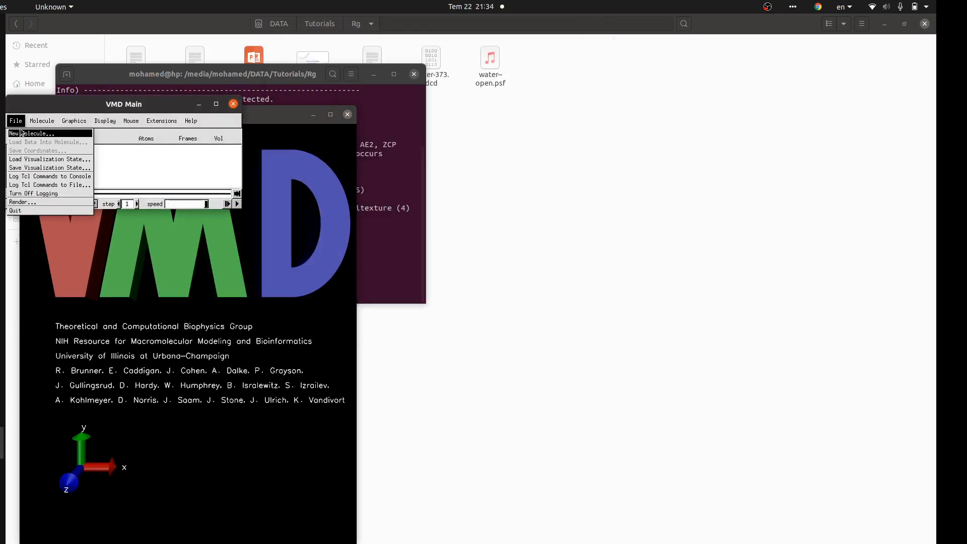
left_click(23, 132)
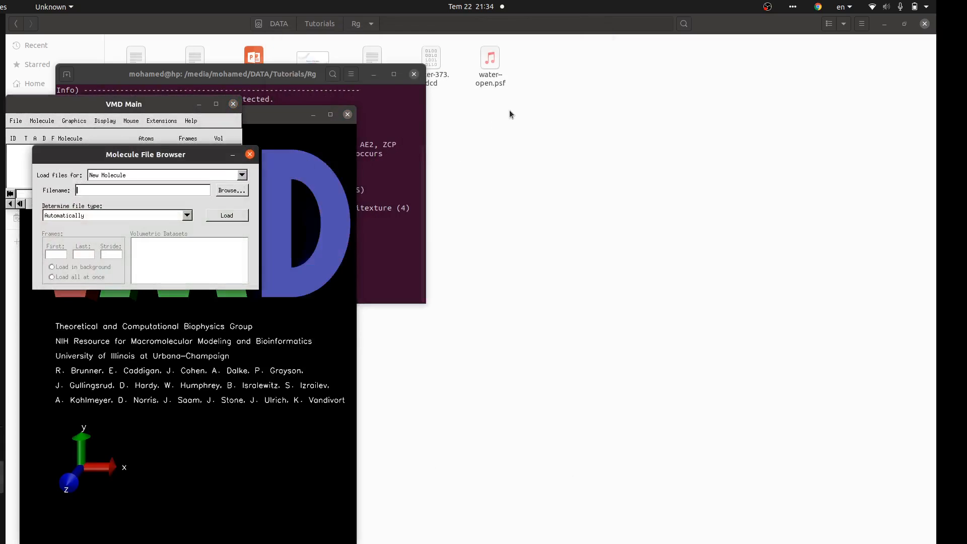
left_click(222, 191)
double_click(171, 182)
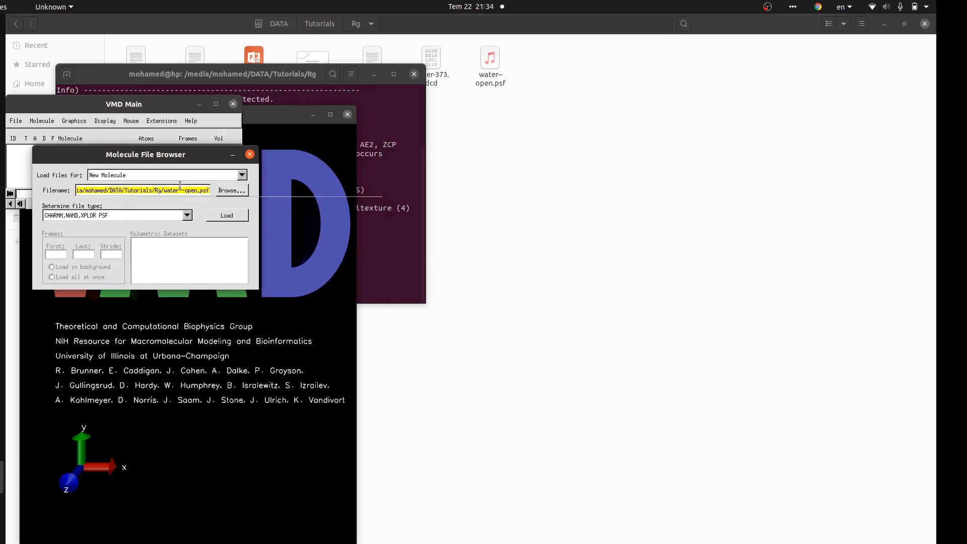
left_click(224, 215)
Load the water-373.dcd trajectory into the water--open.psf molecule and spread out the VMD windows.
left_click(229, 191)
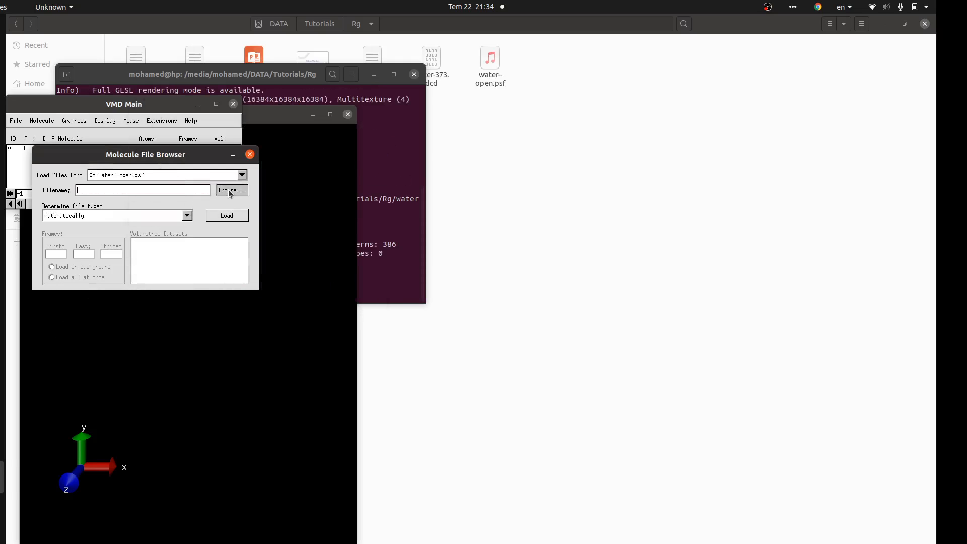
double_click(191, 191)
left_click(227, 215)
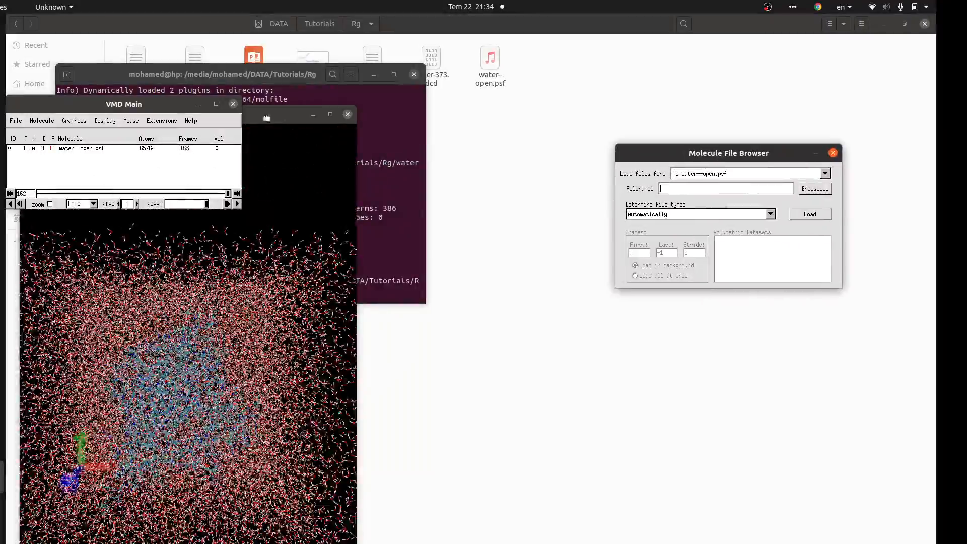
left_click_drag(269, 117, 677, 66)
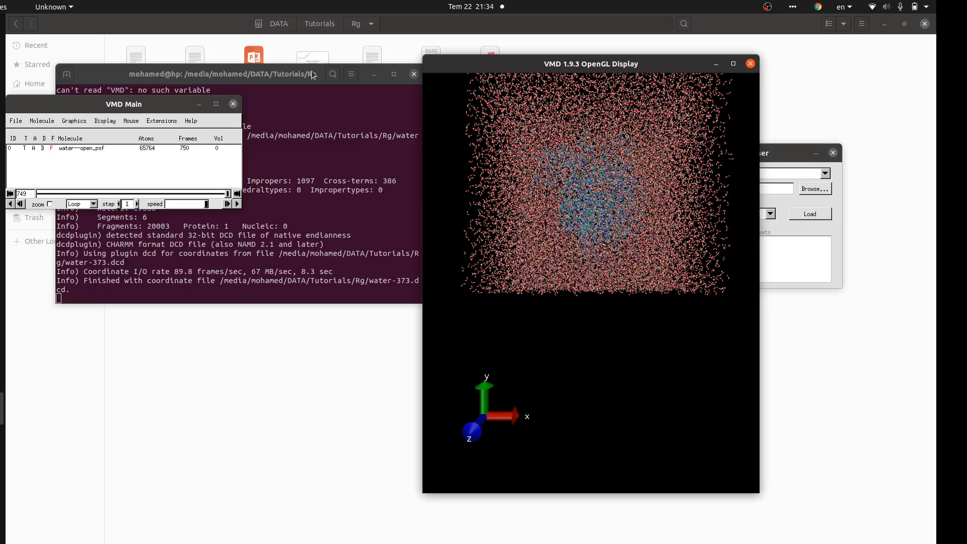
left_click_drag(155, 105, 304, 161)
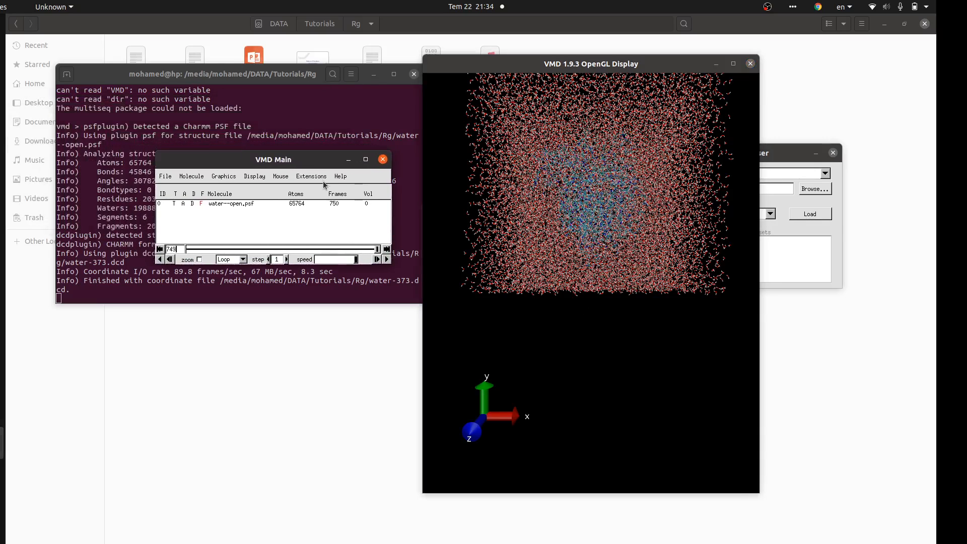
Open the Tk Console and list the files of the working directory with ls.
left_click(312, 177)
mouse_move(312, 215)
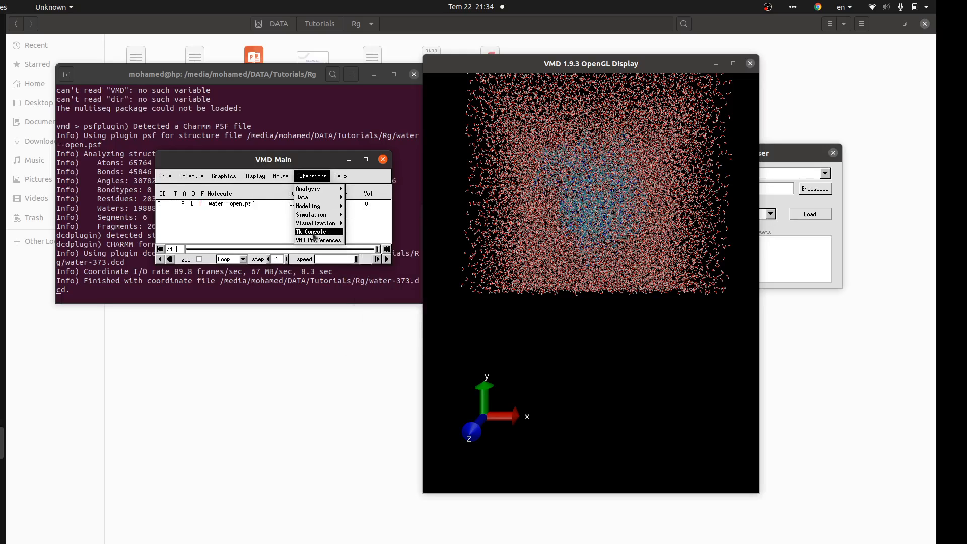
left_click(315, 231)
left_click_drag(237, 130, 353, 173)
type("ls")
key("Return")
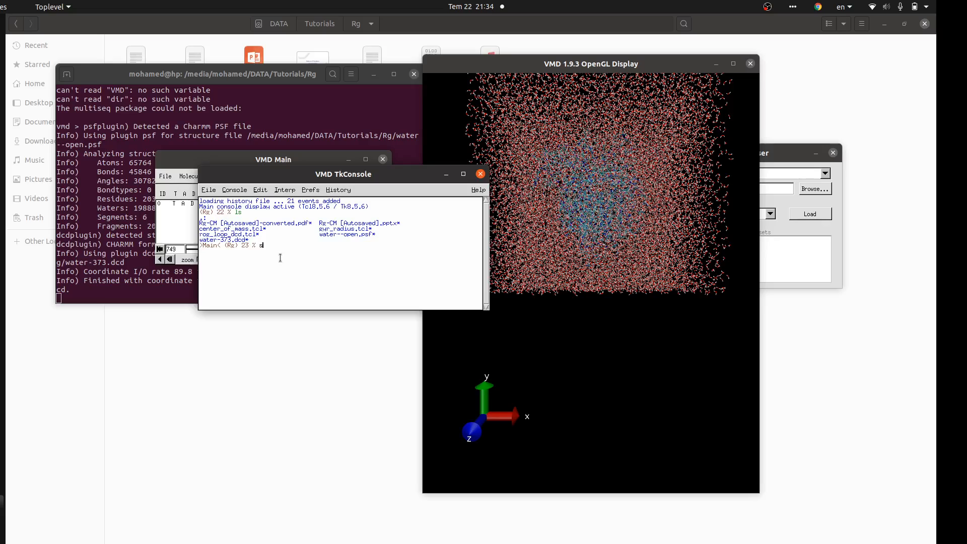
Run the radius of gyration script in the console with the command source rog_loop_dcd.tcl.
type("ource ro")
key("Tab")
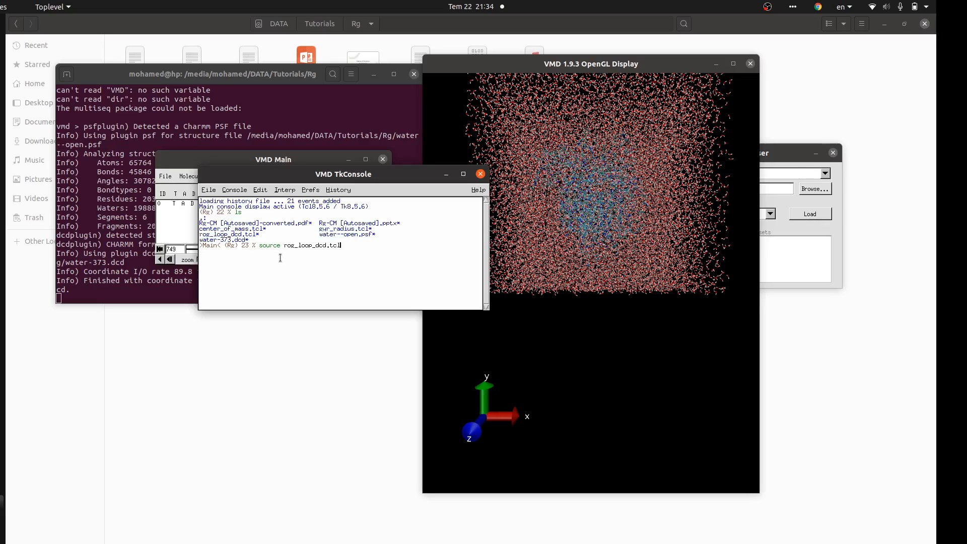
left_click(608, 223)
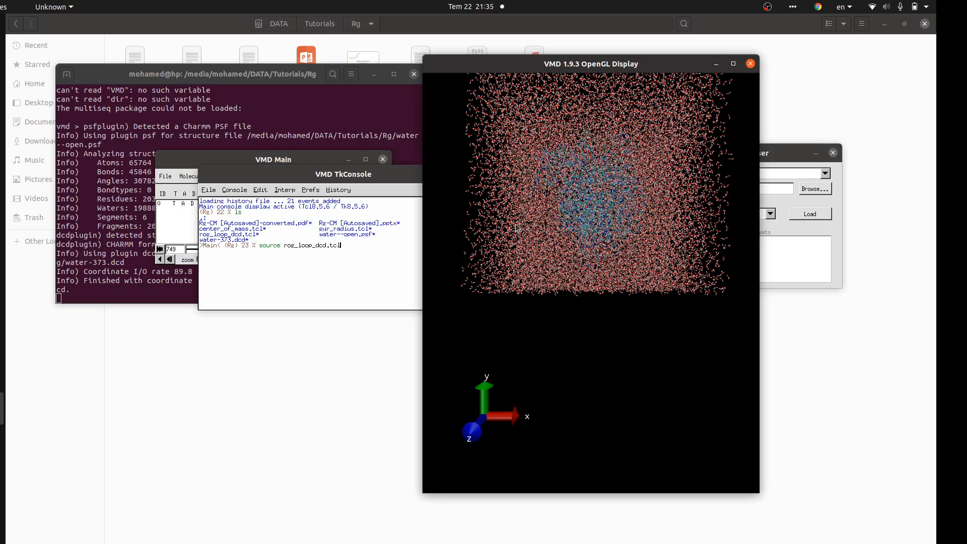
Switch to the Rg folder in Files, open rg.dat to check its contents, and close it.
left_click(277, 351)
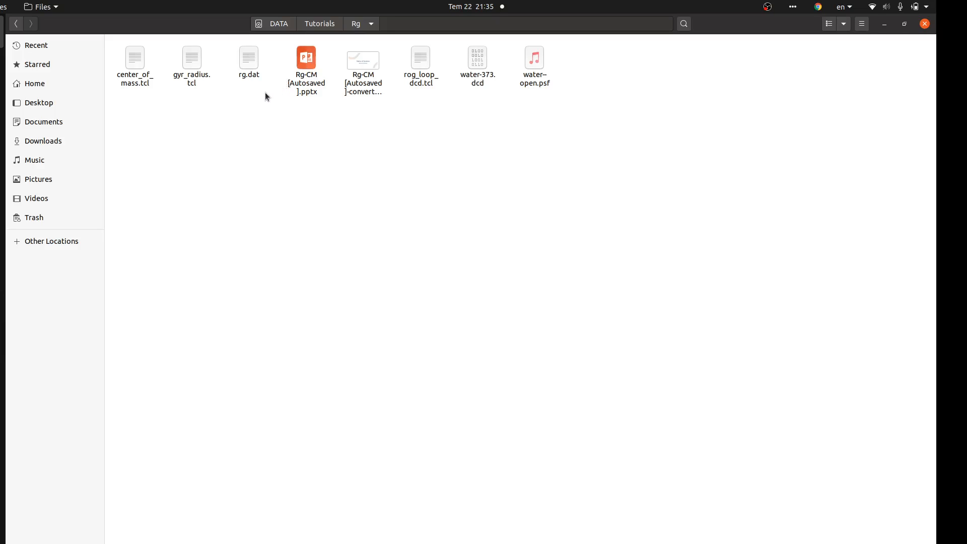
double_click(238, 64)
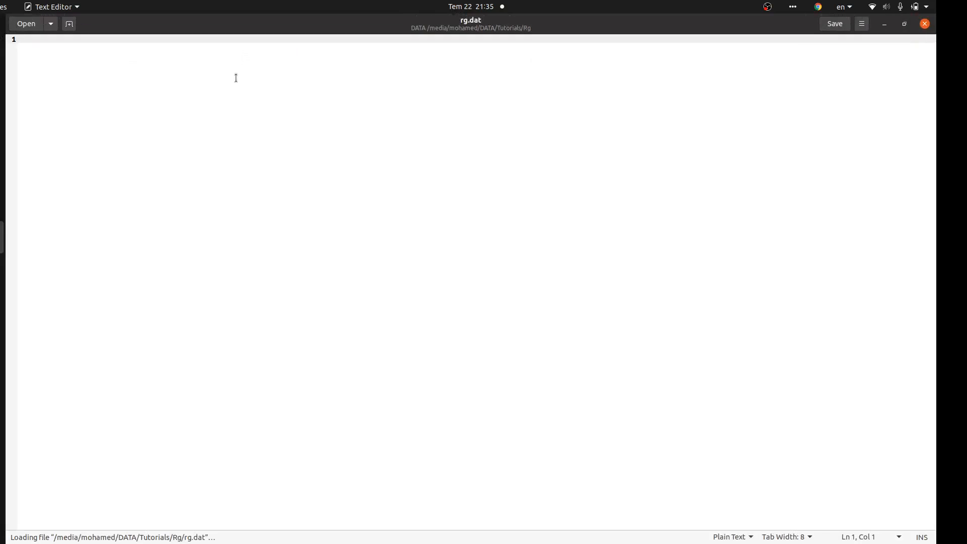
left_click(924, 24)
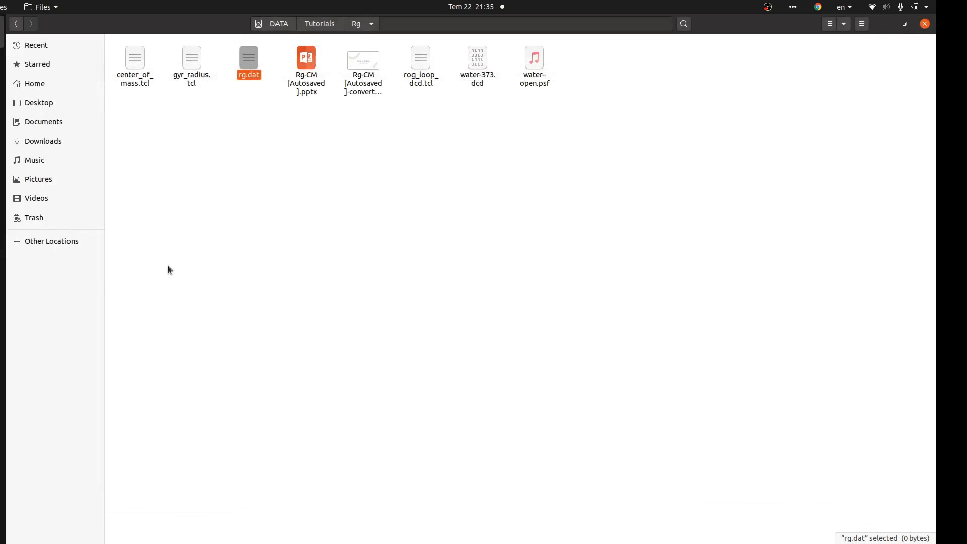
Bring the VMD windows back to the front and shift the TkConsole window to check on the running script.
left_click(2, 354)
left_click(2, 422)
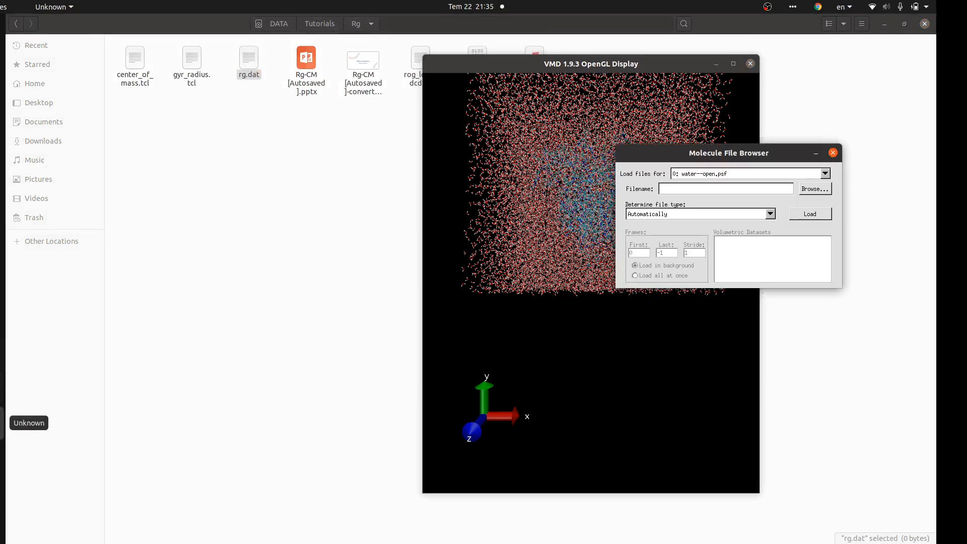
left_click(2, 457)
left_click_drag(355, 172, 319, 177)
left_click(2, 389)
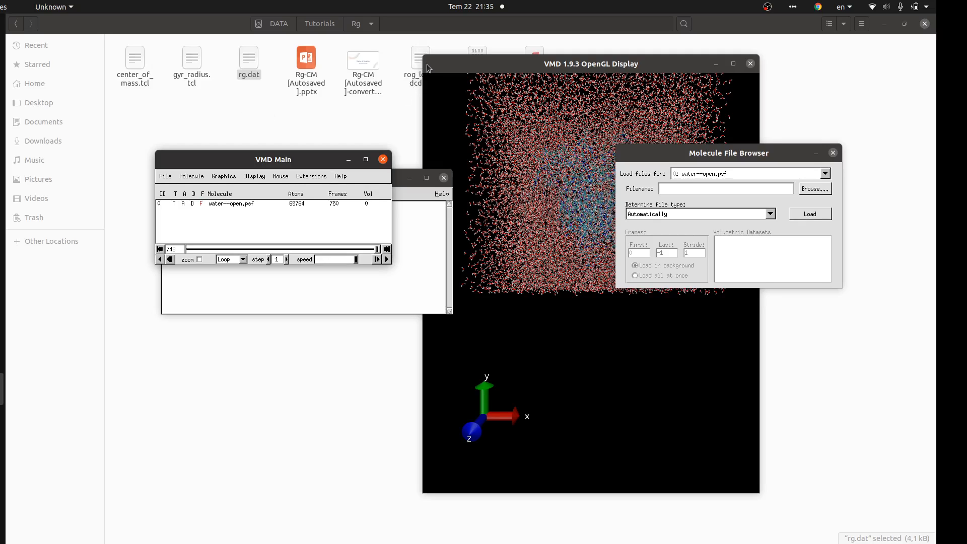
Reopen rg.dat from the Rg folder, examine the frame and radius of gyration columns down to the end, and close it.
left_click(343, 125)
double_click(248, 60)
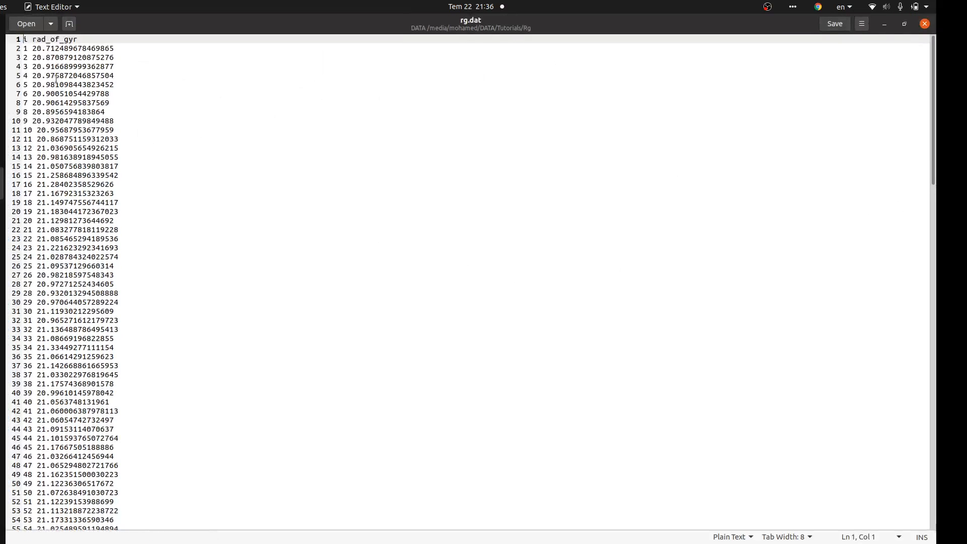
left_click(26, 49)
left_click_drag(31, 49, 119, 60)
scroll(278, 142, "down", 9)
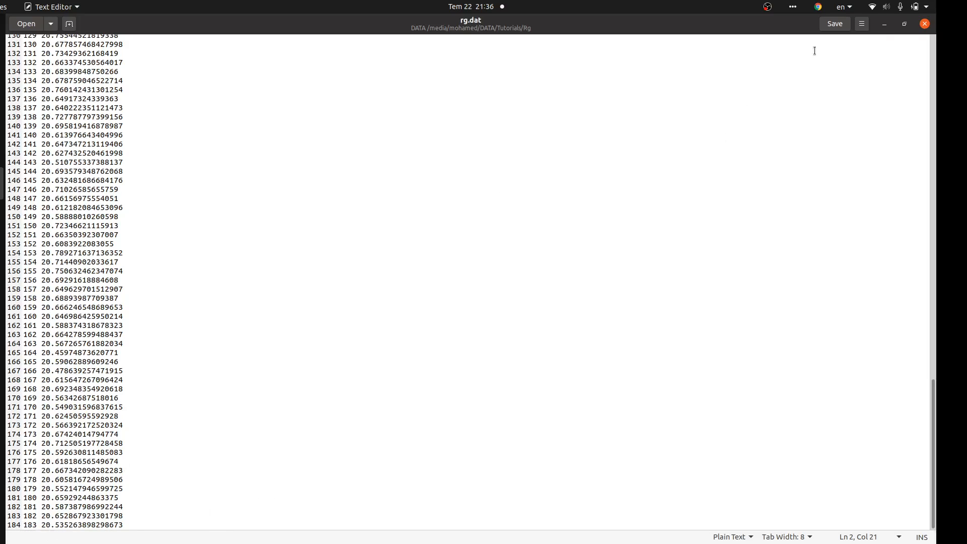
left_click(924, 24)
Switch to the Radius of Gyration PDF in Document Viewer to view the formula on page 6.
left_click(252, 302)
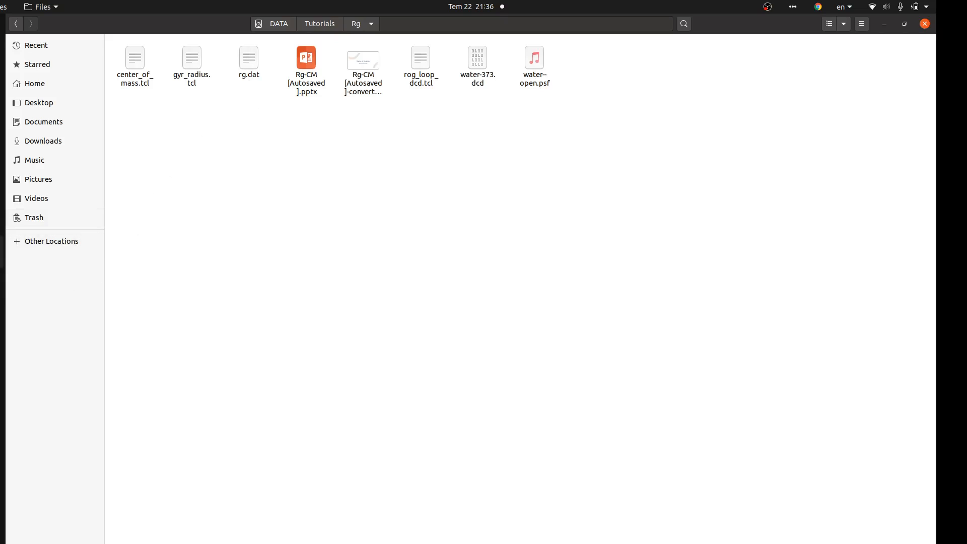
left_click(3, 254)
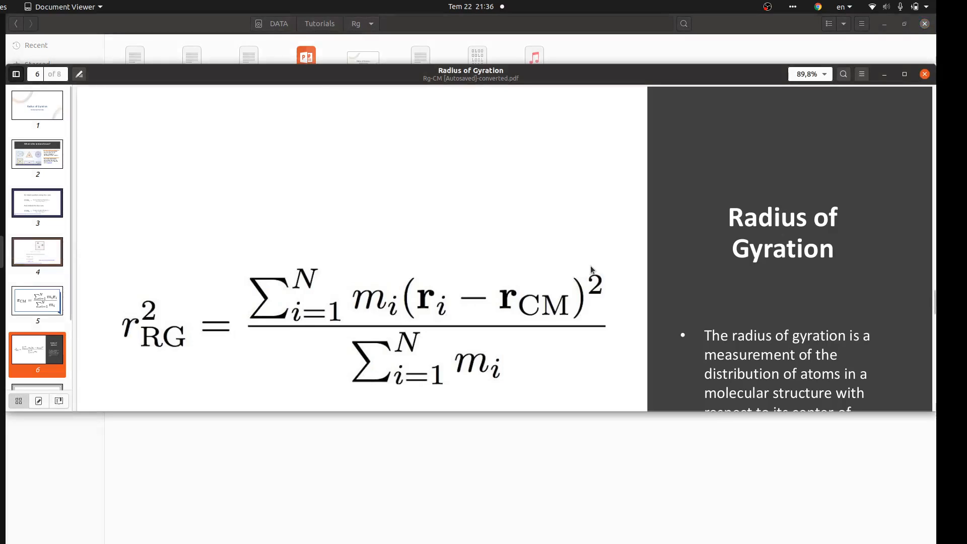